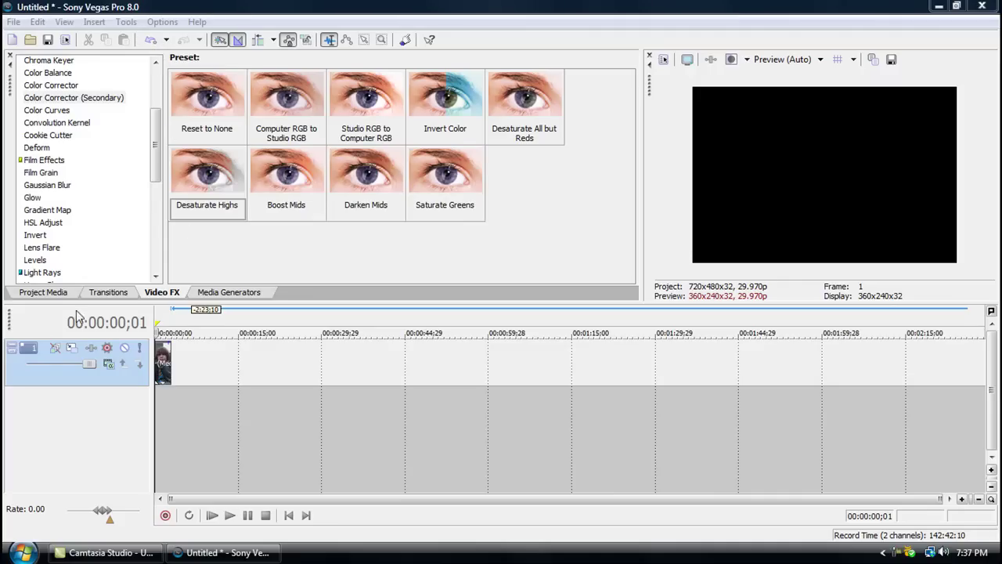
Preview the Winter Vlog clip and apply a Color Corrector (Secondary) preset to it.
{"action": "left_click", "coordinate": [46, 294]}
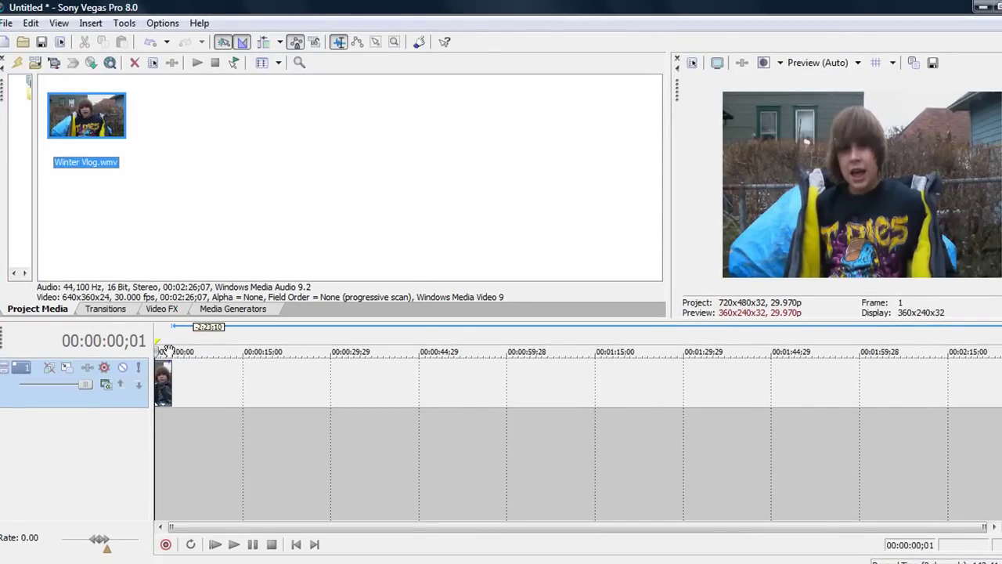
{"action": "key", "text": "space"}
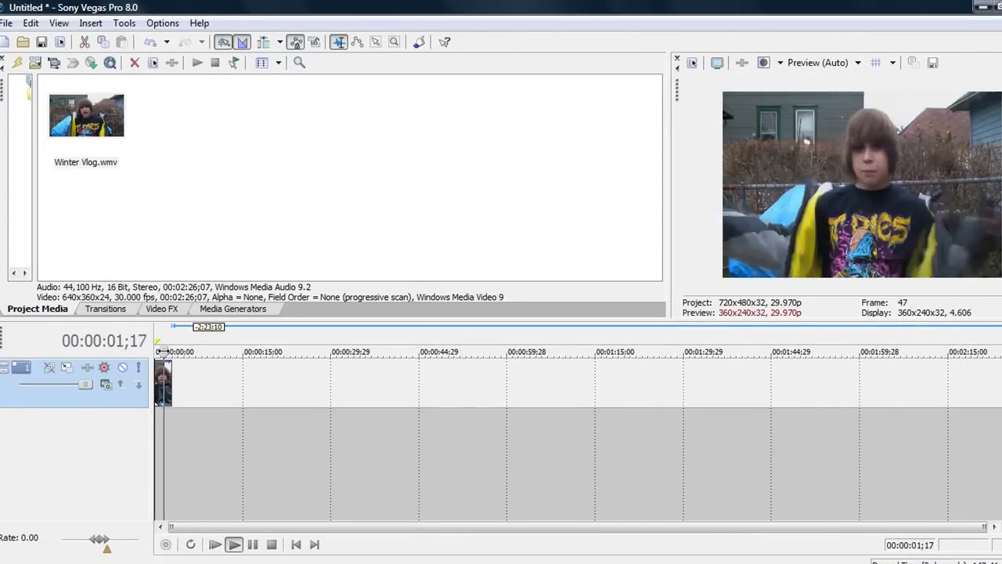
{"action": "left_click_drag", "start_coordinate": [174, 352], "coordinate": [160, 338]}
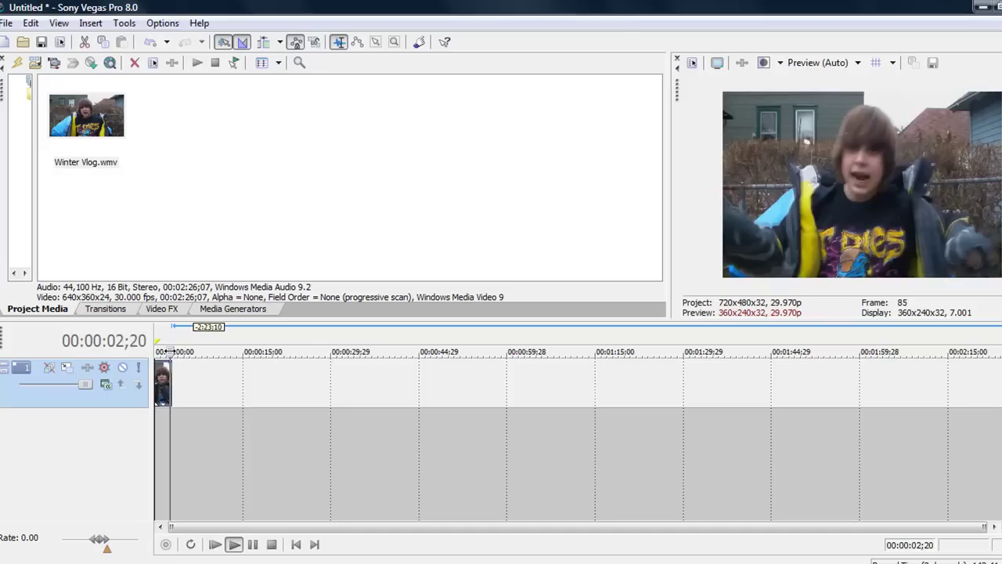
{"action": "left_click", "coordinate": [174, 310]}
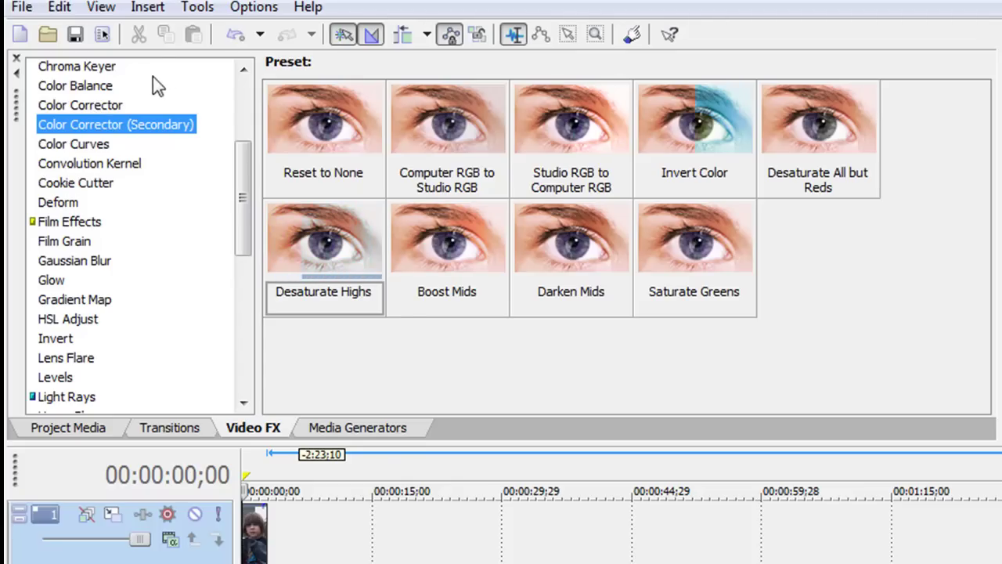
{"action": "left_click_drag", "start_coordinate": [337, 252], "coordinate": [255, 528]}
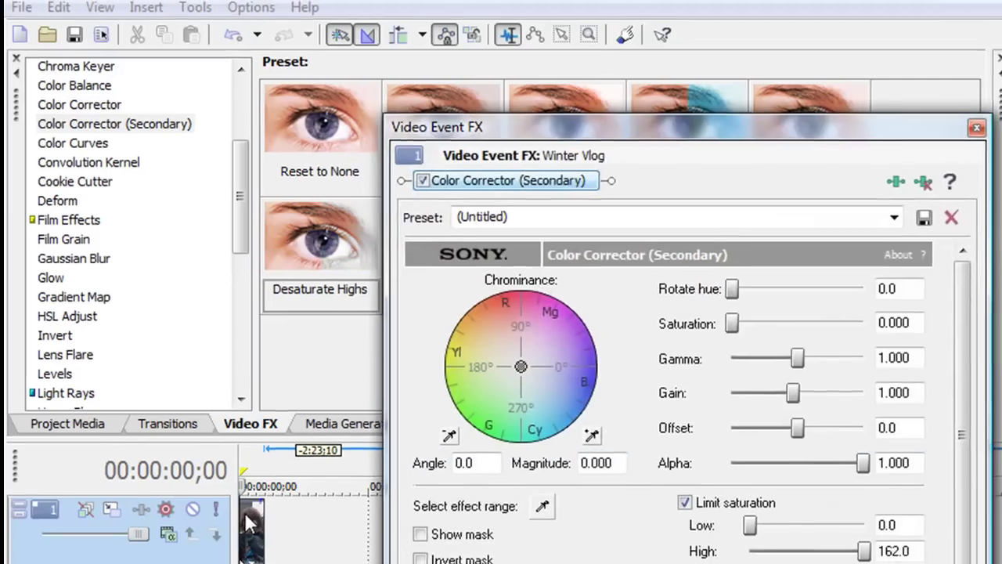
Sample the blue jacket colour with the eyedropper and turn on Invert mask.
{"action": "scroll", "coordinate": [678, 397], "scroll_direction": "down", "scroll_amount": 1}
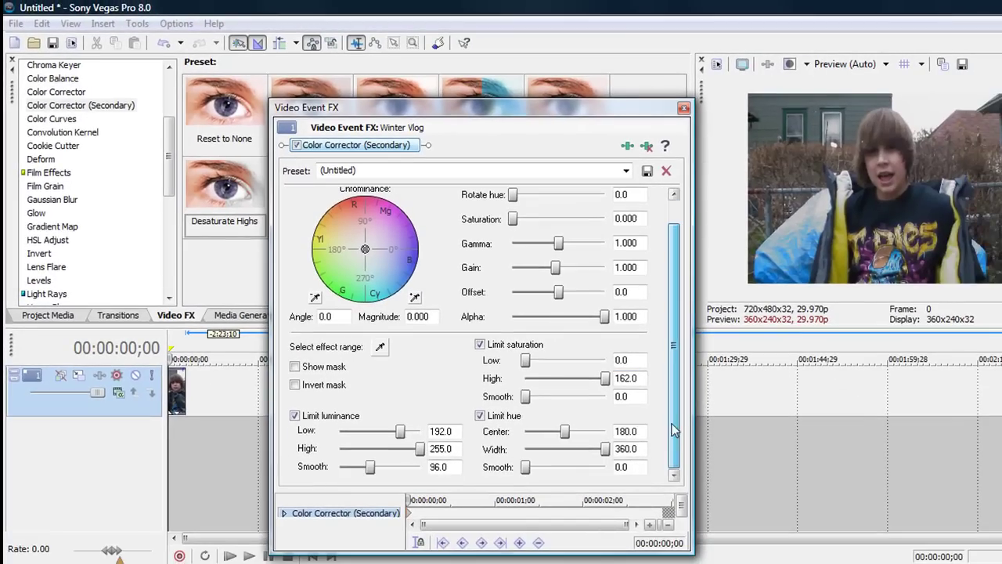
{"action": "scroll", "coordinate": [678, 397], "scroll_direction": "up", "scroll_amount": 1}
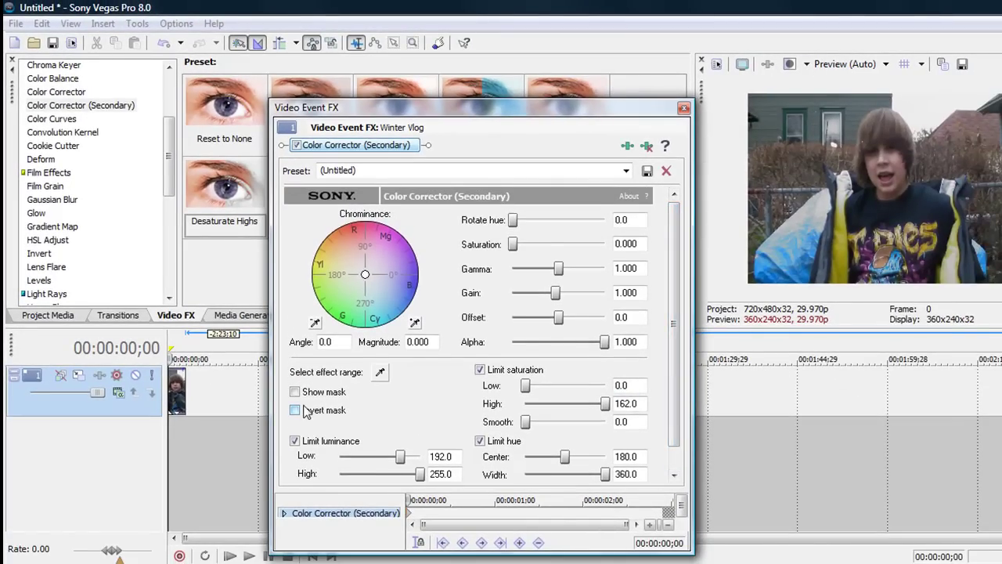
{"action": "left_click", "coordinate": [379, 374]}
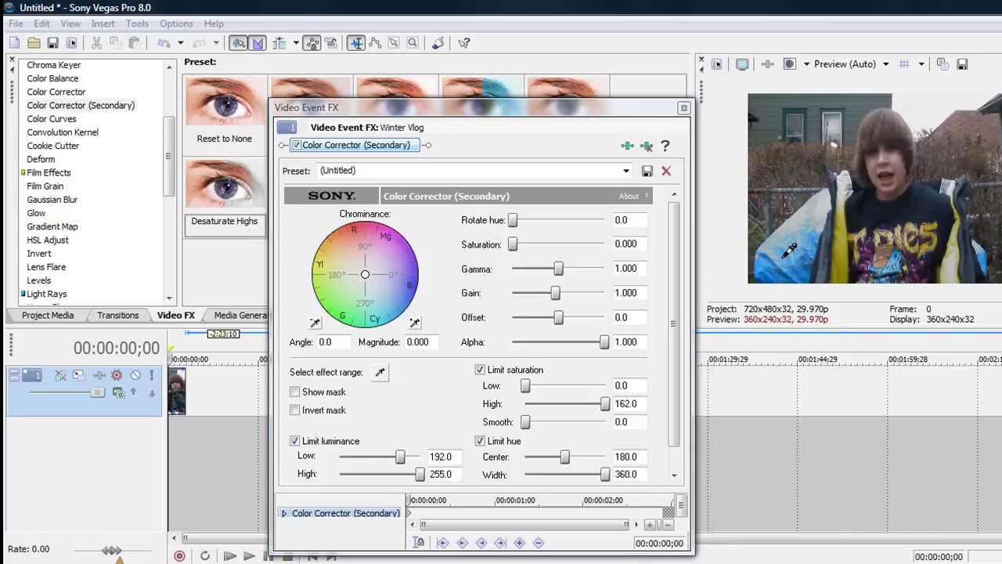
{"action": "left_click_drag", "start_coordinate": [788, 253], "coordinate": [782, 257]}
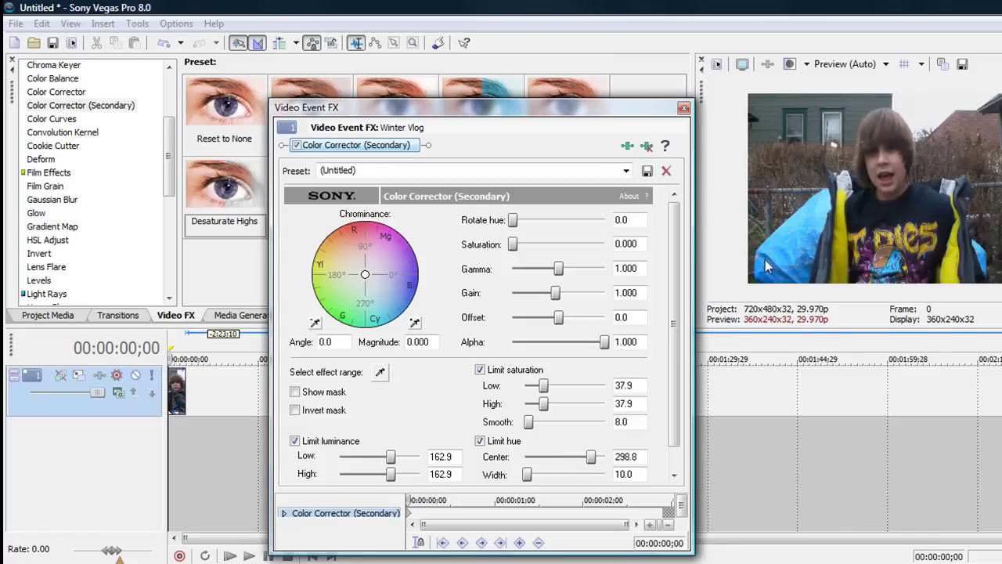
{"action": "left_click", "coordinate": [295, 410]}
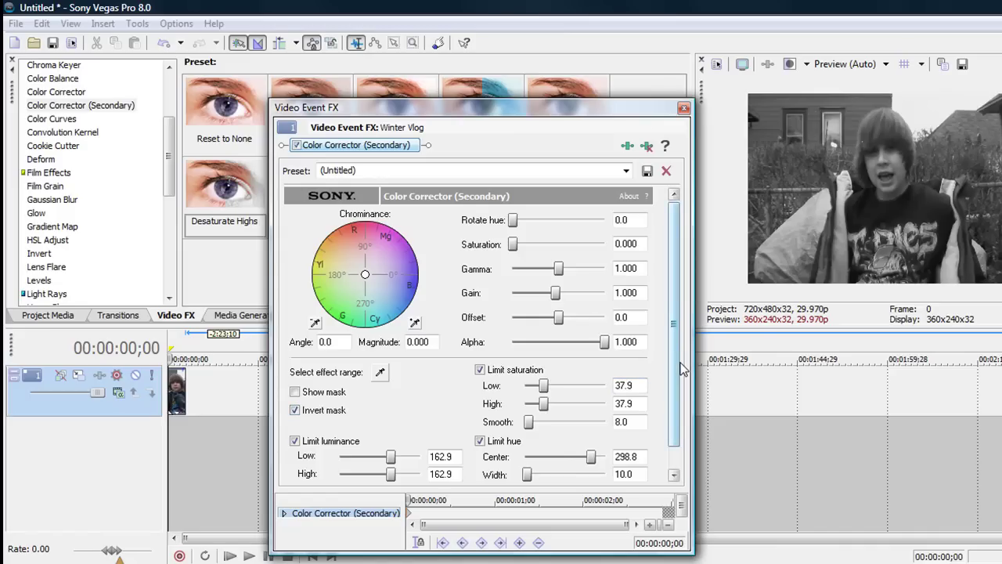
Max out luminance, hue and saturation smoothing to 255, 180 and 162.
{"action": "scroll", "coordinate": [679, 403], "scroll_direction": "down", "scroll_amount": 1}
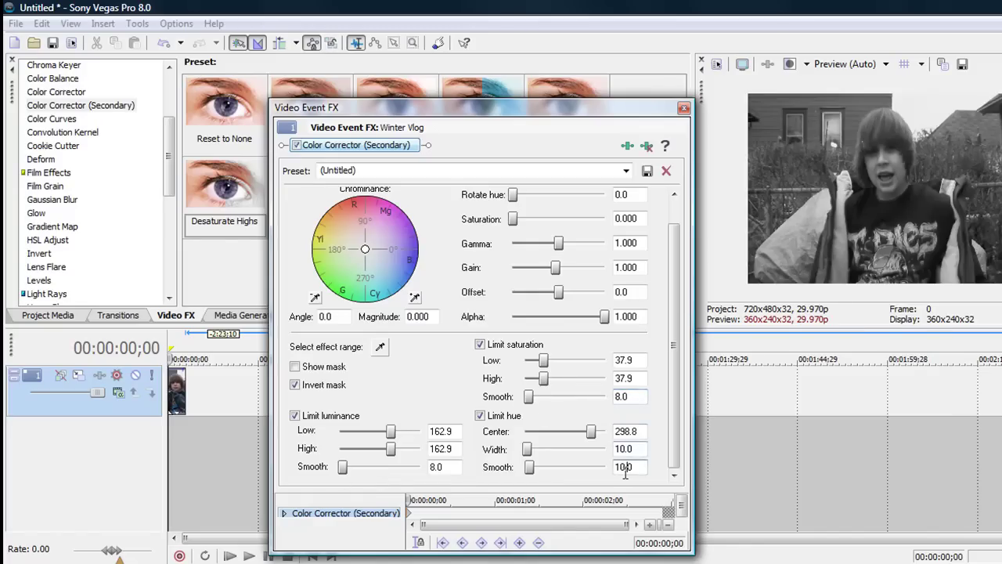
{"action": "key", "text": "Tab"}
{"action": "left_click_drag", "start_coordinate": [342, 466], "coordinate": [453, 470]}
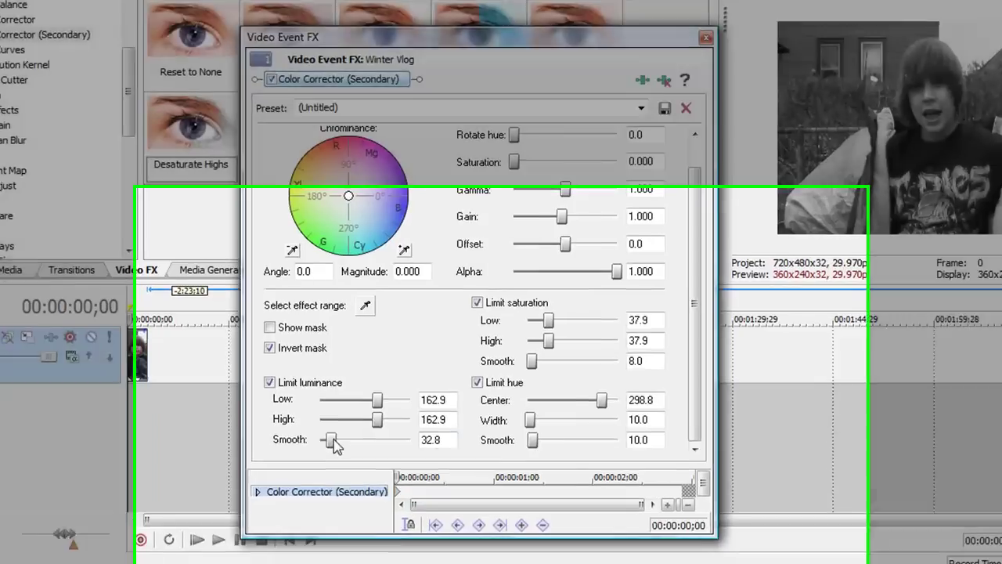
{"action": "left_click_drag", "start_coordinate": [543, 355], "coordinate": [814, 344]}
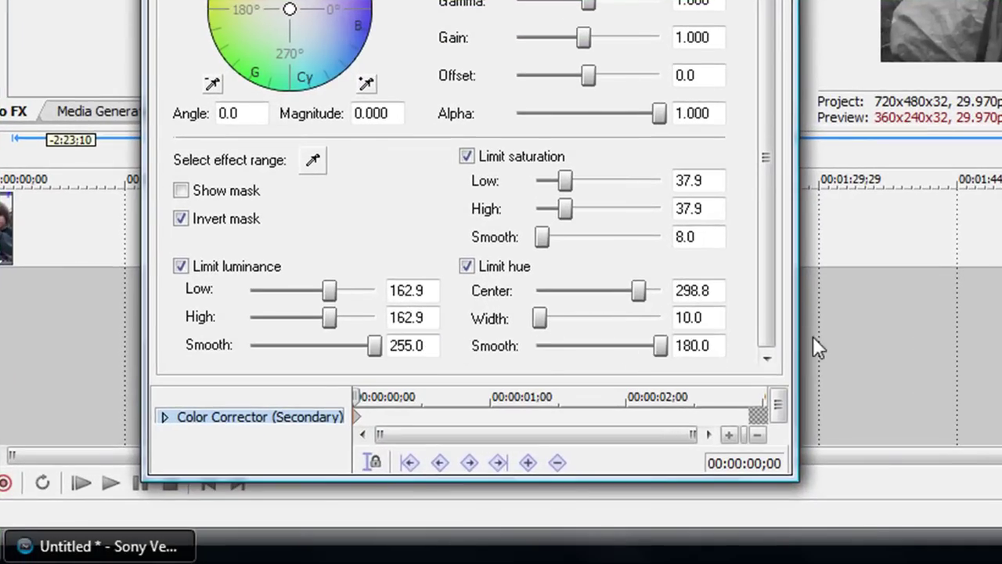
{"action": "left_click_drag", "start_coordinate": [543, 238], "coordinate": [758, 241]}
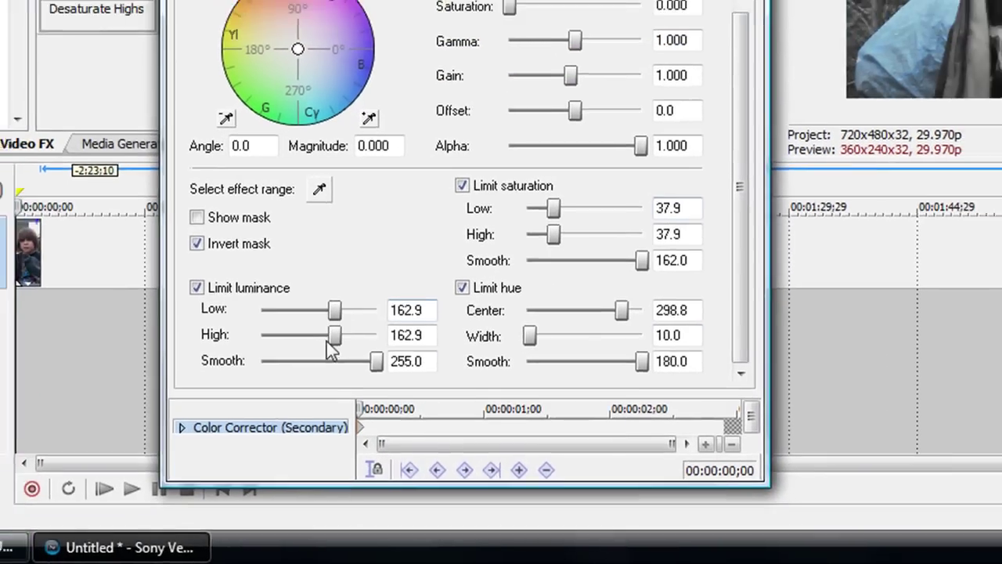
{"action": "left_click_drag", "start_coordinate": [334, 335], "coordinate": [337, 335]}
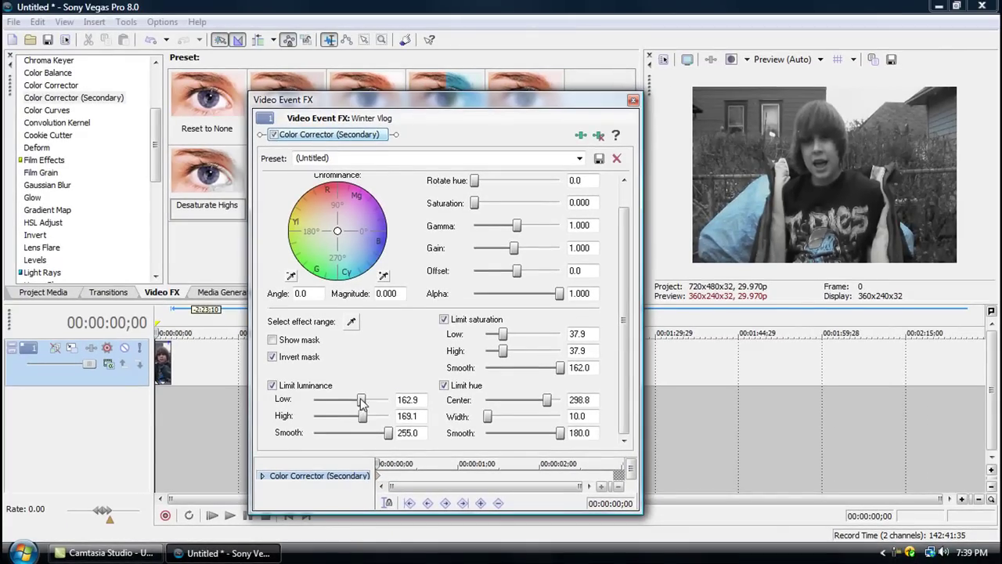
Widen the luminance limits to 0–255 and the saturation limits to 0–162.
{"action": "left_click_drag", "start_coordinate": [362, 400], "coordinate": [312, 401]}
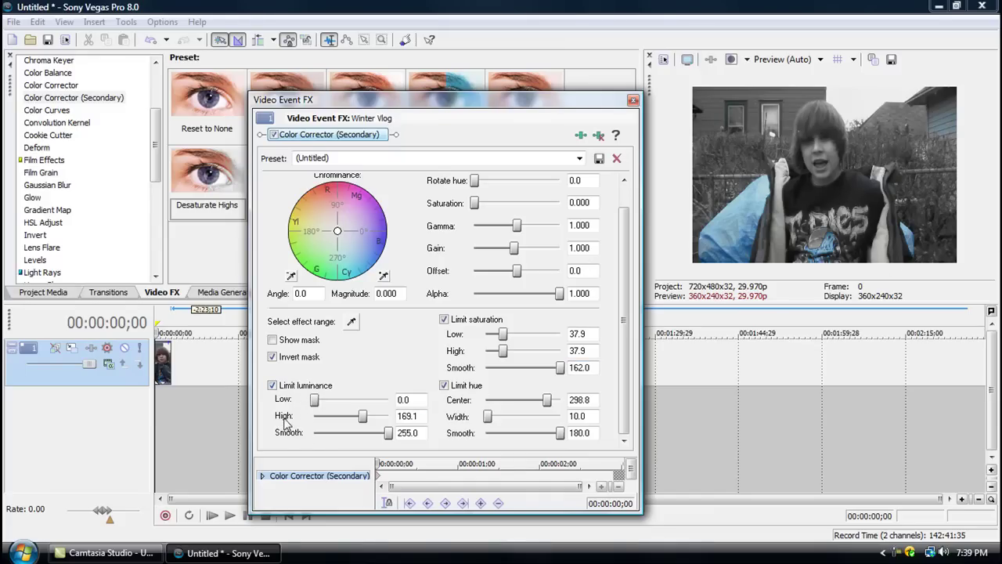
{"action": "left_click_drag", "start_coordinate": [363, 416], "coordinate": [396, 416]}
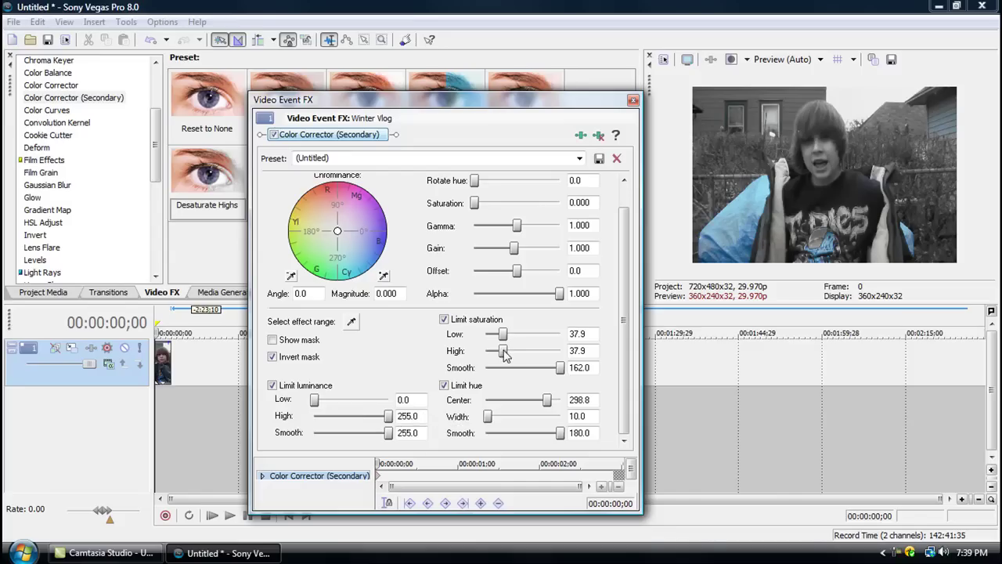
{"action": "left_click_drag", "start_coordinate": [503, 350], "coordinate": [522, 353]}
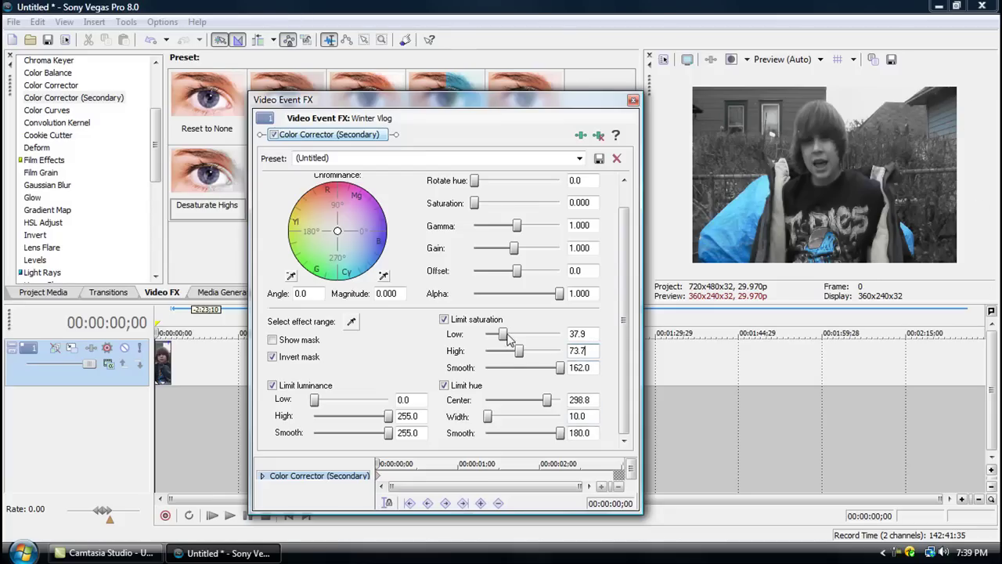
{"action": "mouse_move", "coordinate": [518, 353]}
{"action": "left_mouse_down"}
{"action": "mouse_move", "coordinate": [498, 354]}
{"action": "mouse_move", "coordinate": [525, 350]}
{"action": "left_mouse_up"}
{"action": "mouse_move", "coordinate": [522, 344]}
{"action": "left_mouse_down"}
{"action": "mouse_move", "coordinate": [496, 329]}
{"action": "mouse_move", "coordinate": [468, 337]}
{"action": "mouse_move", "coordinate": [561, 337]}
{"action": "mouse_move", "coordinate": [427, 337]}
{"action": "left_mouse_up"}
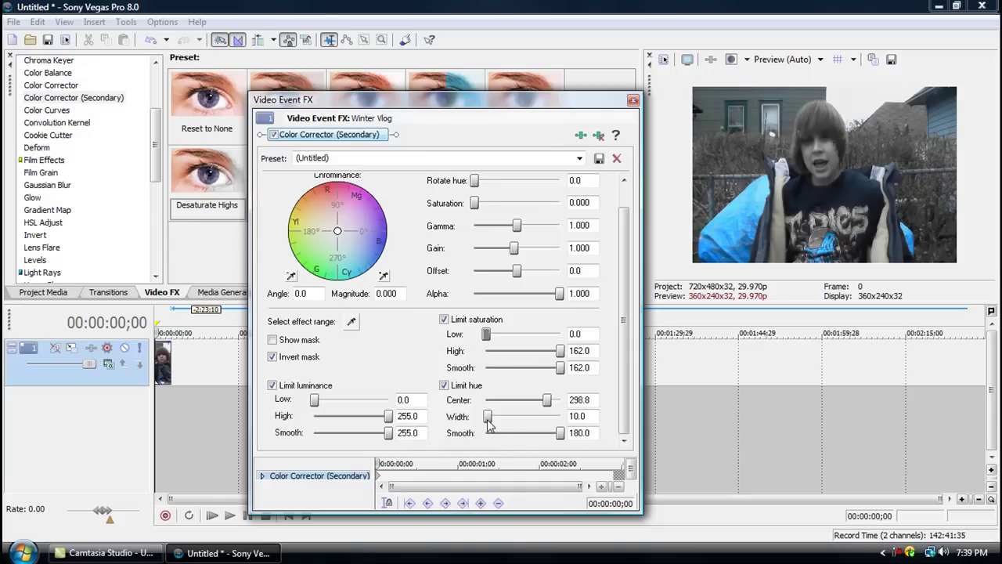
Set the hue range width to 0.0, then restore the upper luminance limit to 255.
{"action": "left_click_drag", "start_coordinate": [487, 417], "coordinate": [478, 419]}
{"action": "left_click", "coordinate": [483, 415]}
{"action": "mouse_move", "coordinate": [389, 416]}
{"action": "left_mouse_down"}
{"action": "mouse_move", "coordinate": [313, 416]}
{"action": "mouse_move", "coordinate": [415, 420]}
{"action": "left_mouse_up"}
{"action": "left_click", "coordinate": [408, 416]}
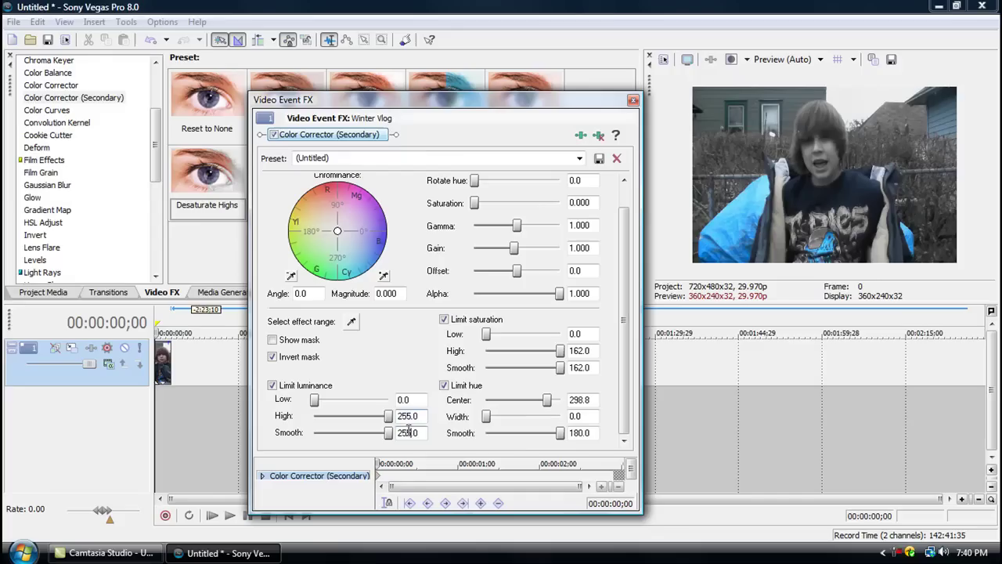
{"action": "left_click", "coordinate": [561, 433]}
{"action": "scroll", "coordinate": [630, 392], "scroll_direction": "up", "scroll_amount": 1}
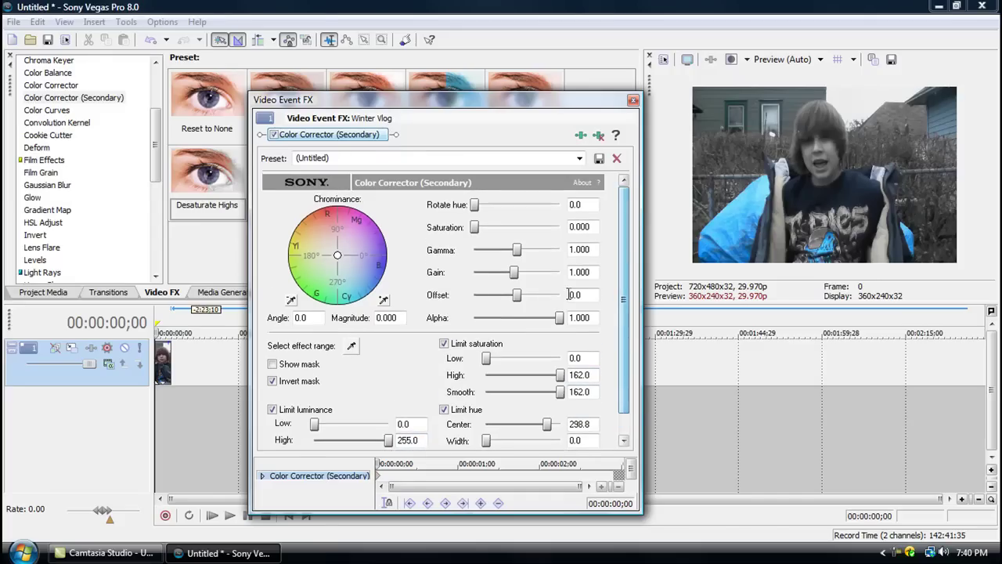